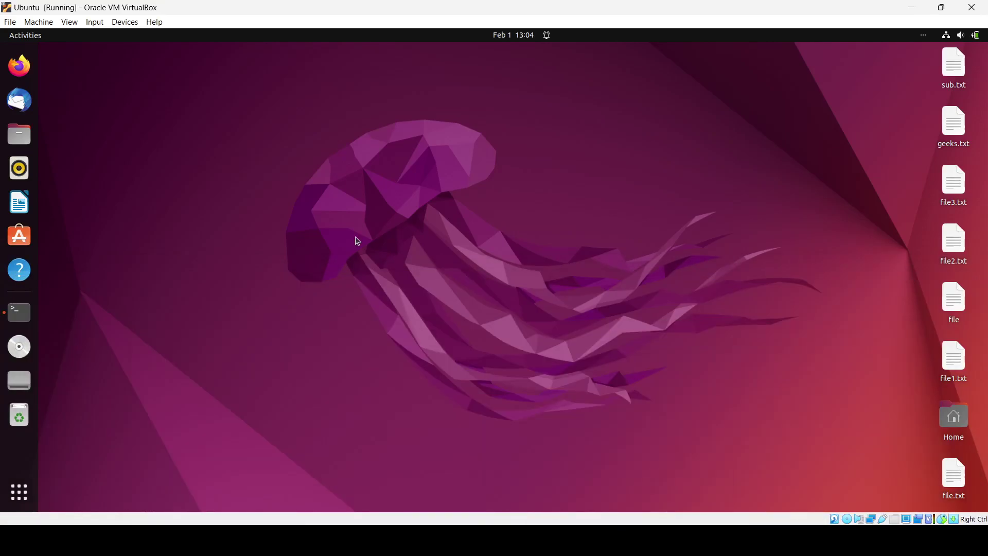
Open a new terminal, enlarge its text with Ctrl++, and place it near the screen centre.
{"action": "key", "text": "ctrl+alt+t"}
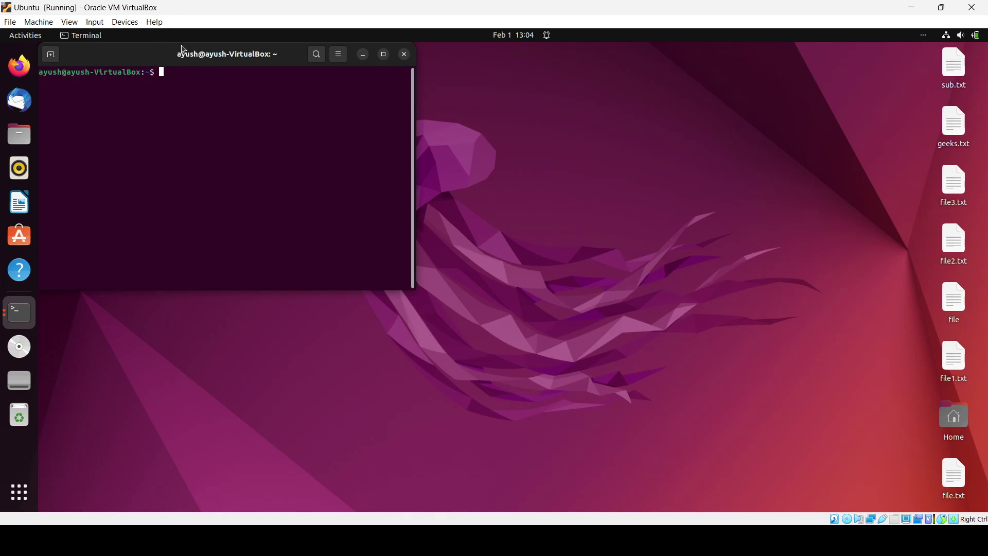
{"action": "mouse_move", "coordinate": [185, 53]}
{"action": "left_mouse_down"}
{"action": "mouse_move", "coordinate": [573, 105]}
{"action": "mouse_move", "coordinate": [469, 161]}
{"action": "left_mouse_up"}
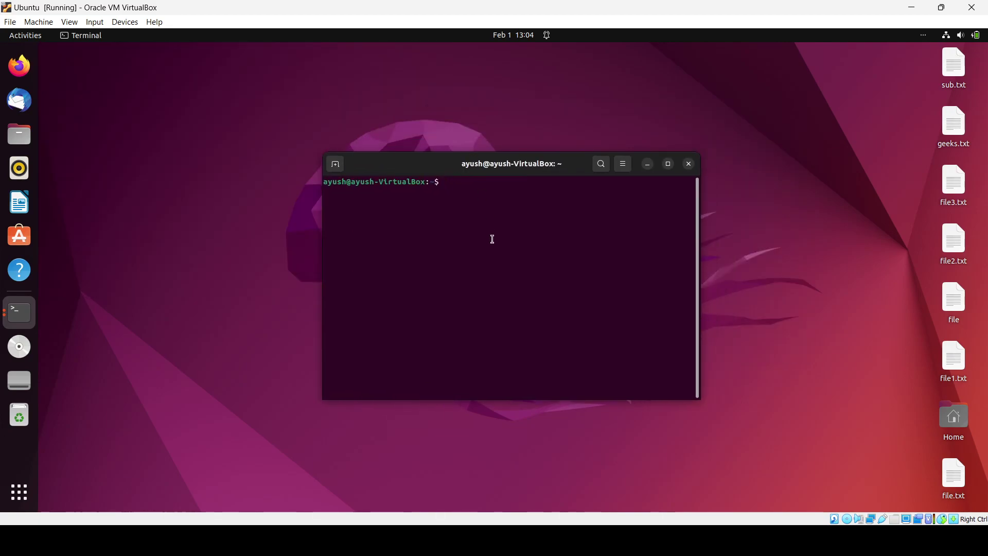
{"action": "key", "text": "ctrl+plus"}
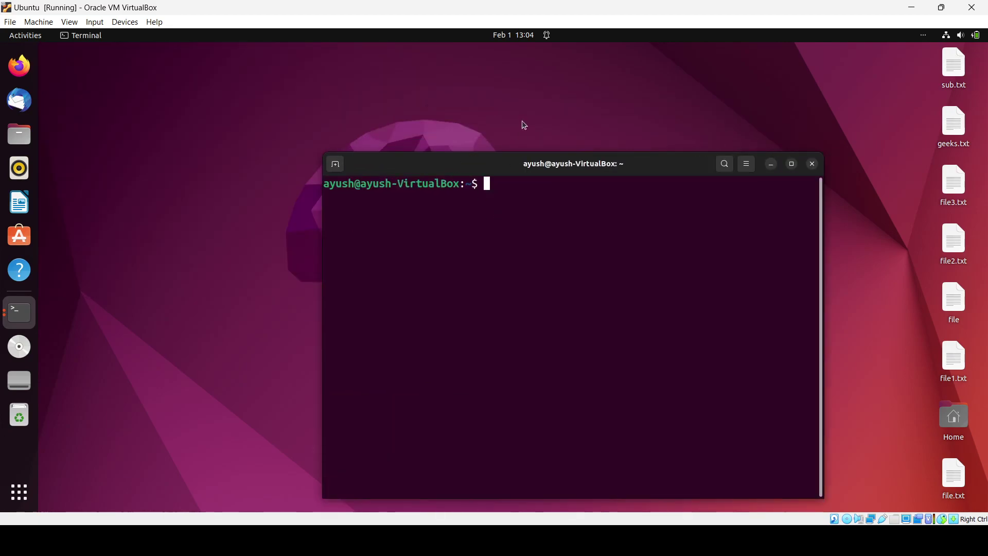
{"action": "mouse_move", "coordinate": [505, 163]}
{"action": "left_mouse_down"}
{"action": "mouse_move", "coordinate": [449, 106]}
{"action": "mouse_move", "coordinate": [459, 113]}
{"action": "left_mouse_up"}
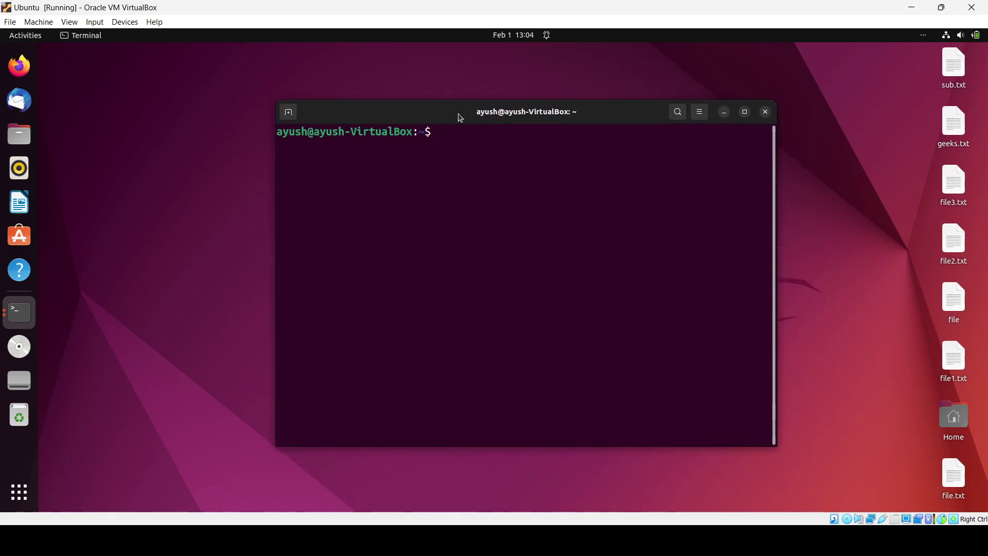
{"action": "type", "text": "gi"}
{"action": "type", "text": "t-nv"}
Enter the note 'git- version mang tool - Linux torvalds - 2005' with typos fixed, and run it.
{"action": "key", "text": "BackSpace"}
{"action": "key", "text": "BackSpace"}
{"action": "type", "text": "vers"}
{"action": "type", "text": "ion mang too"}
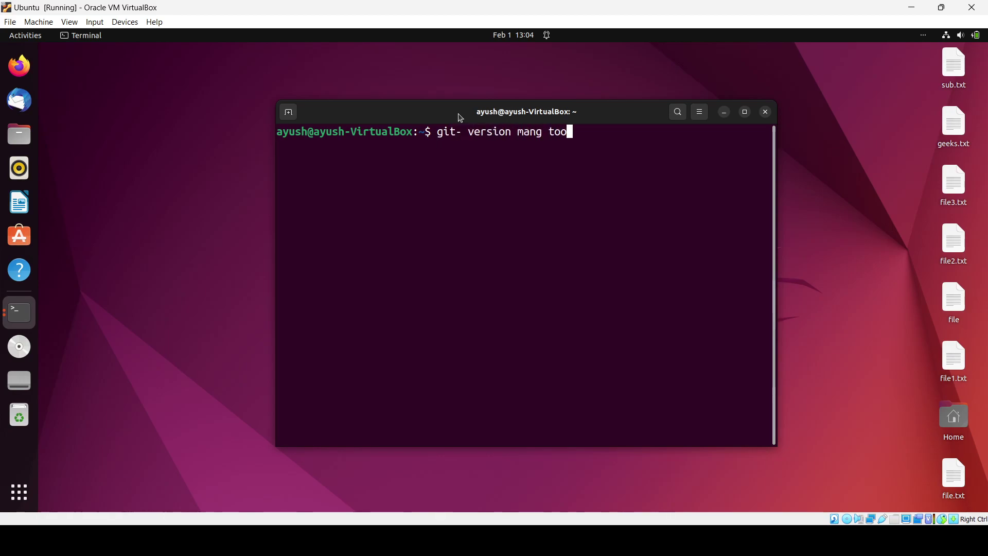
{"action": "type", "text": "kl"}
{"action": "key", "text": "BackSpace"}
{"action": "type", "text": "l - "}
{"action": "type", "text": "Liux tor"}
{"action": "type", "text": "vald"}
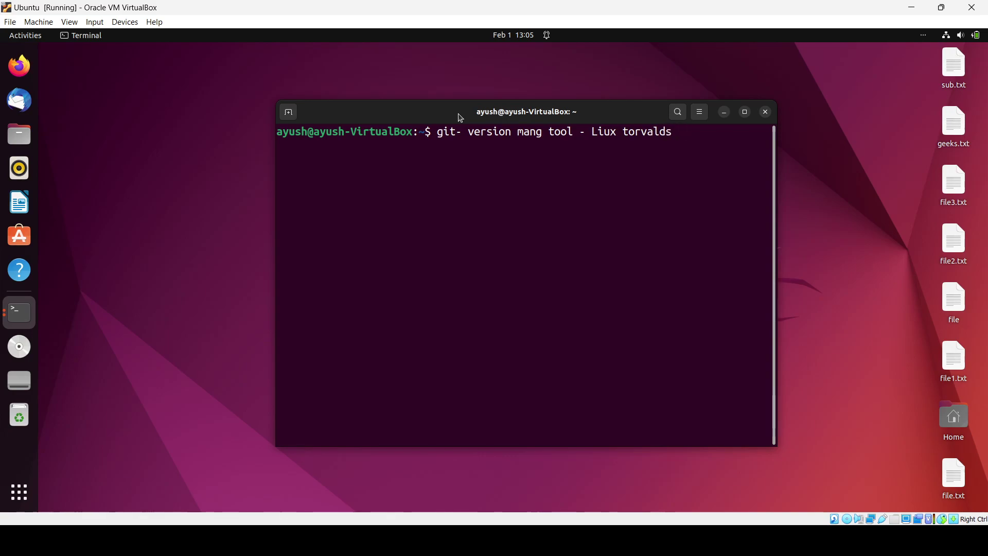
{"action": "key", "text": "Left"}
{"action": "key", "text": "Left"}
{"action": "key", "text": "Left"}
{"action": "key", "text": "Left"}
{"action": "key", "text": "Left"}
{"action": "key", "text": "Left"}
{"action": "key", "text": "Left"}
{"action": "key", "text": "Left"}
{"action": "key", "text": "Left"}
{"action": "key", "text": "Left"}
{"action": "type", "text": "n"}
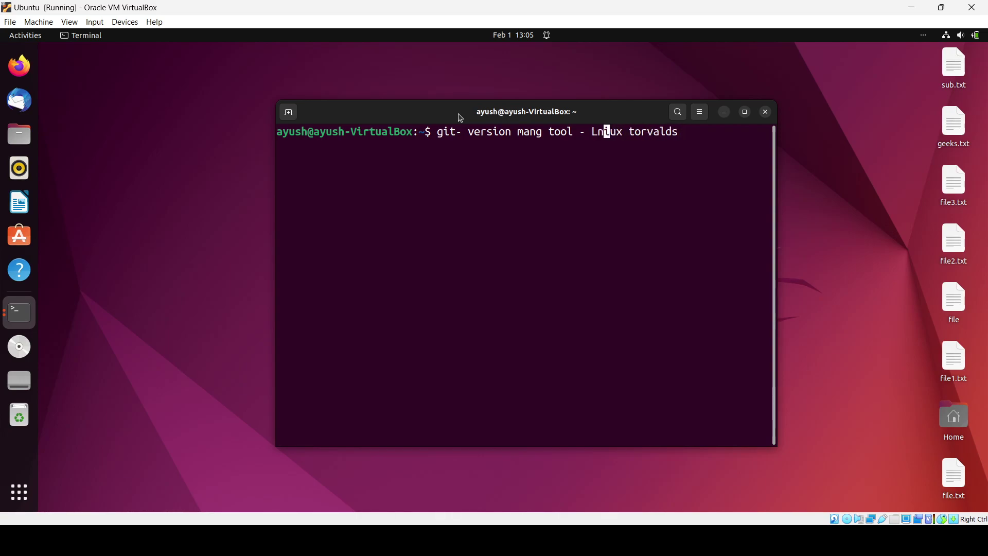
{"action": "key", "text": "BackSpace"}
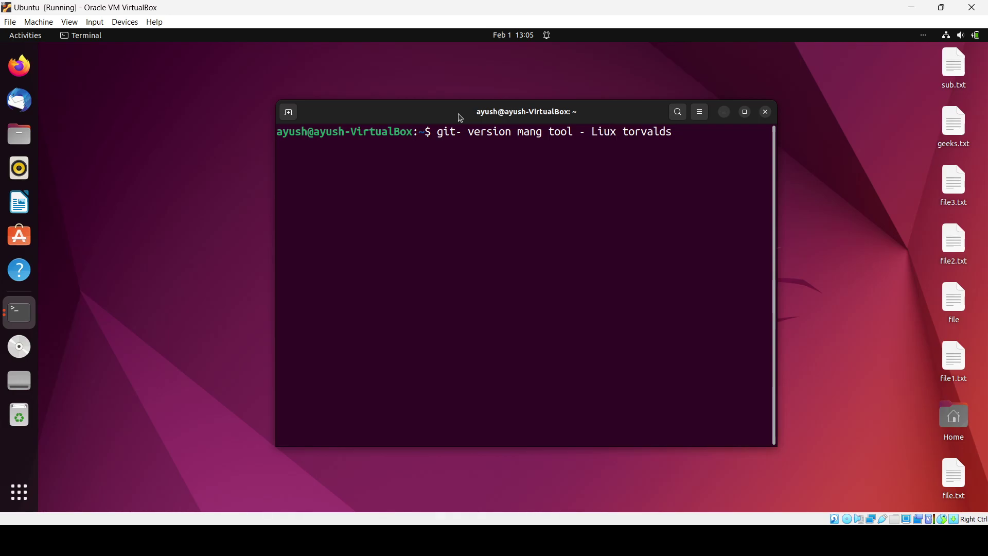
{"action": "type", "text": "n"}
{"action": "key", "text": "Right"}
{"action": "key", "text": "Right"}
{"action": "key", "text": "End"}
{"action": "type", "text": "-"}
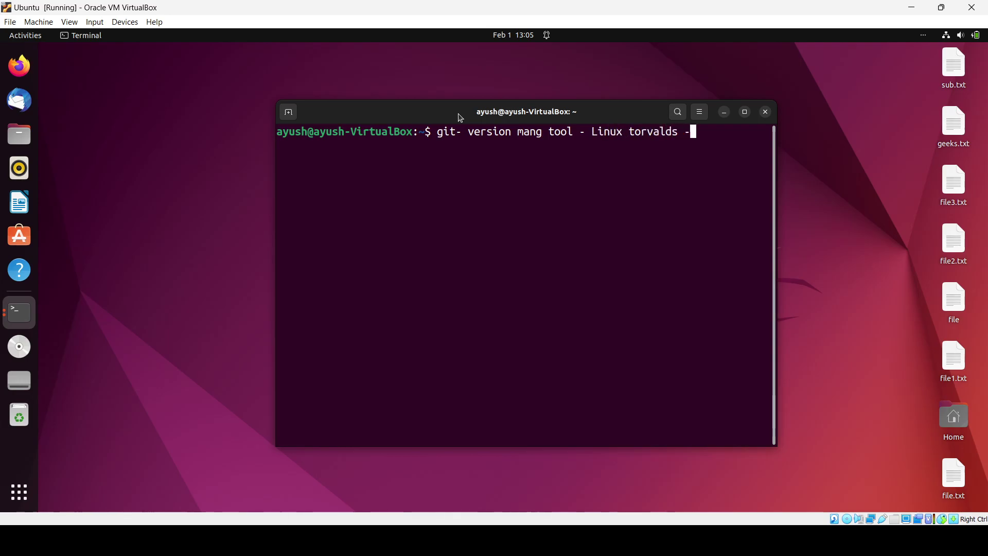
{"action": "type", "text": " 2005"}
{"action": "key", "text": "Return"}
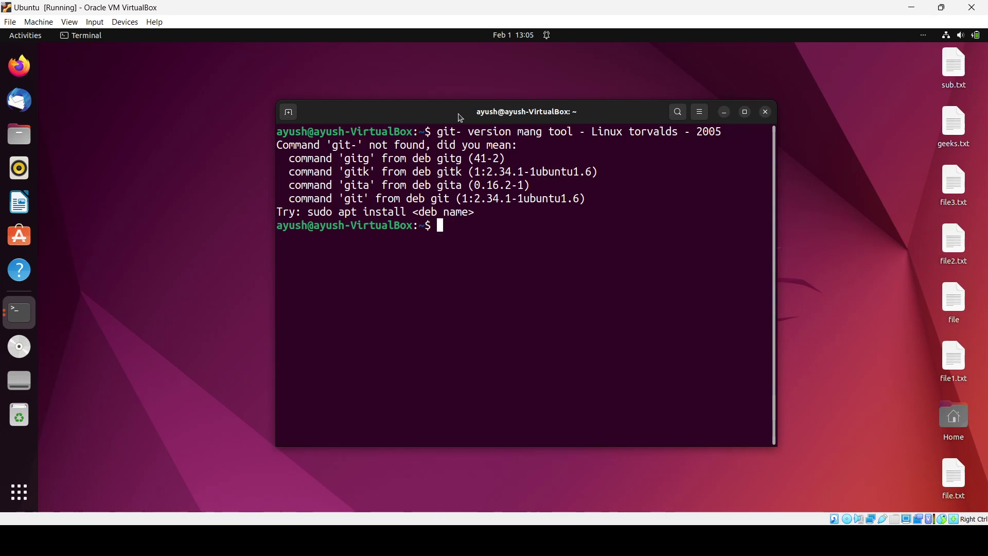
{"action": "type", "text": "sudo apt"}
{"action": "type", "text": "-get insta"}
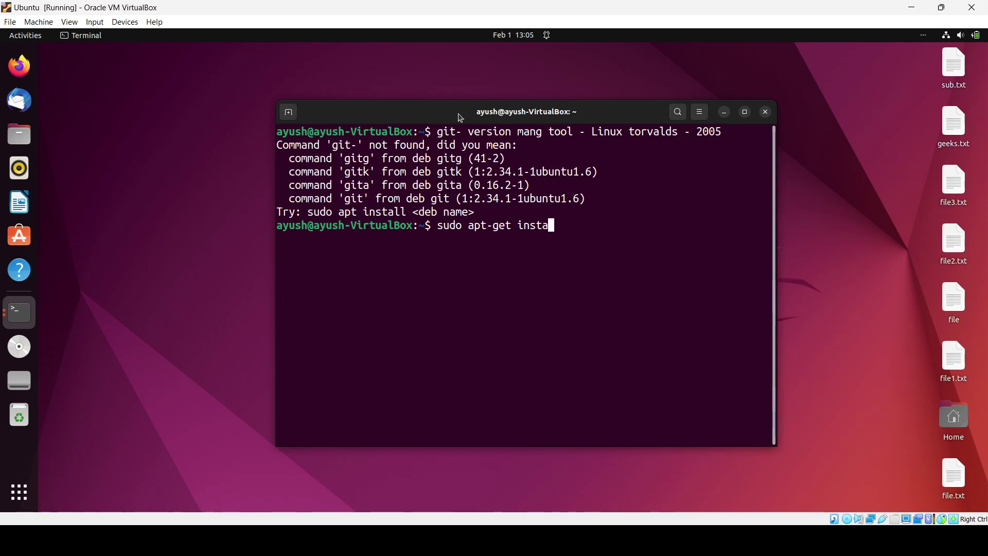
{"action": "type", "text": "ll git"}
Run 'sudo apt-get install git' and supply the sudo password to install git.
{"action": "key", "text": "Return"}
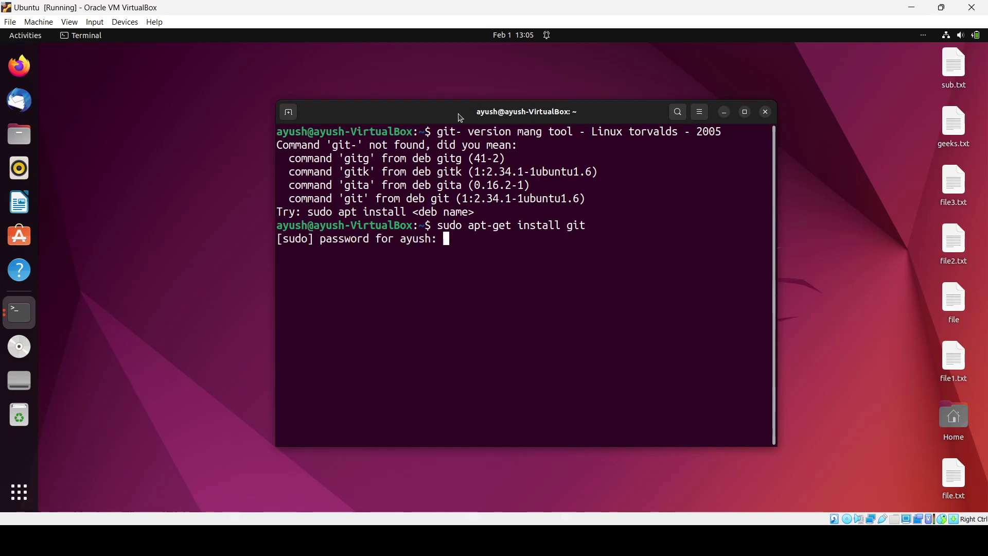
{"action": "key", "text": "Return"}
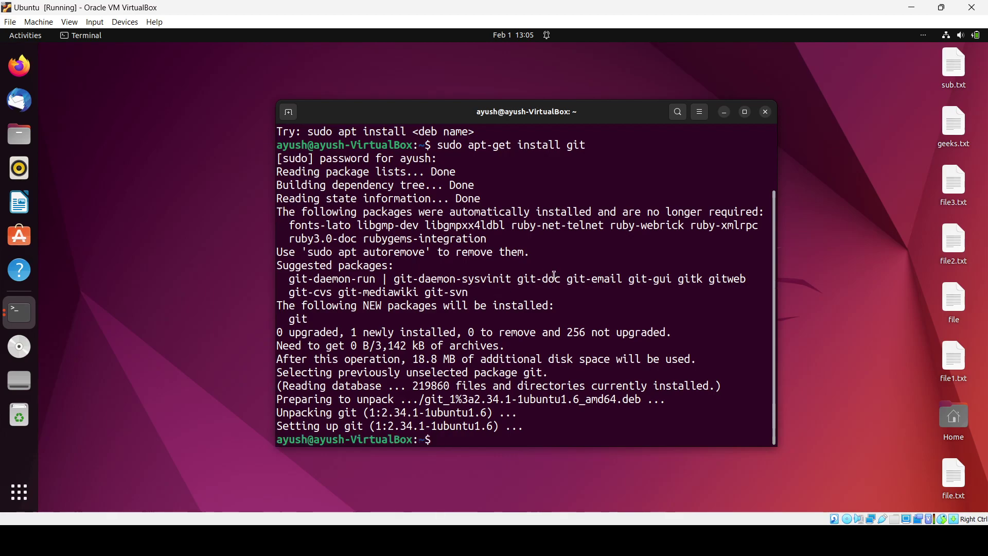
{"action": "type", "text": "gi"}
{"action": "type", "text": "t --ver"}
{"action": "type", "text": "sion"}
Run 'git --version' to confirm git version 2.34.1 is installed.
{"action": "key", "text": "Return"}
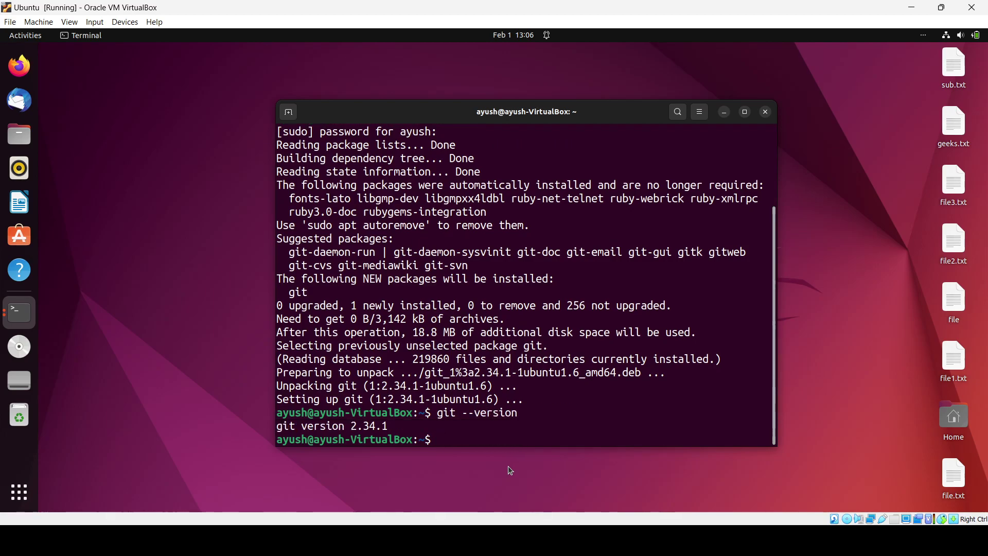
{"action": "scroll", "coordinate": [546, 360], "scroll_direction": "up", "scroll_amount": 4}
{"action": "scroll", "coordinate": [546, 360], "scroll_direction": "down", "scroll_amount": 4}
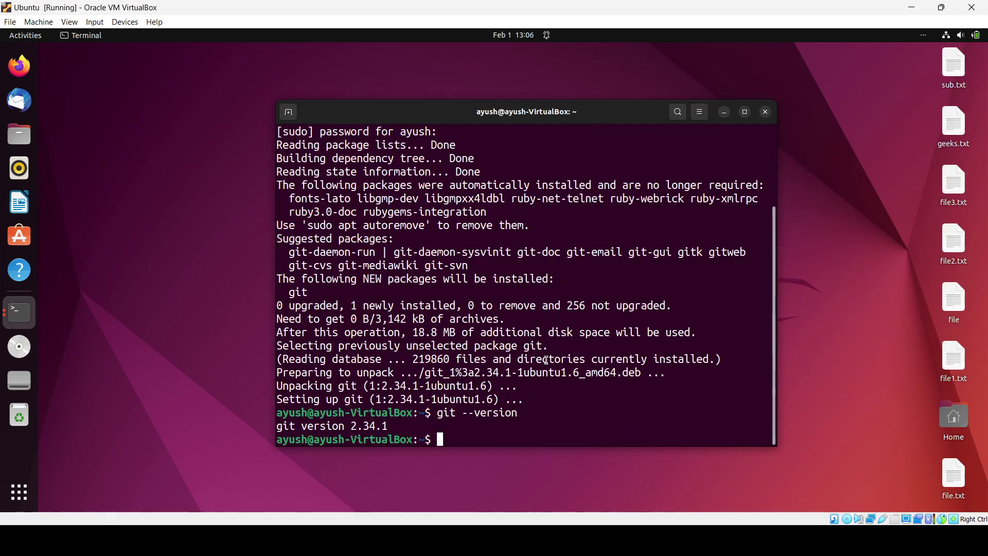